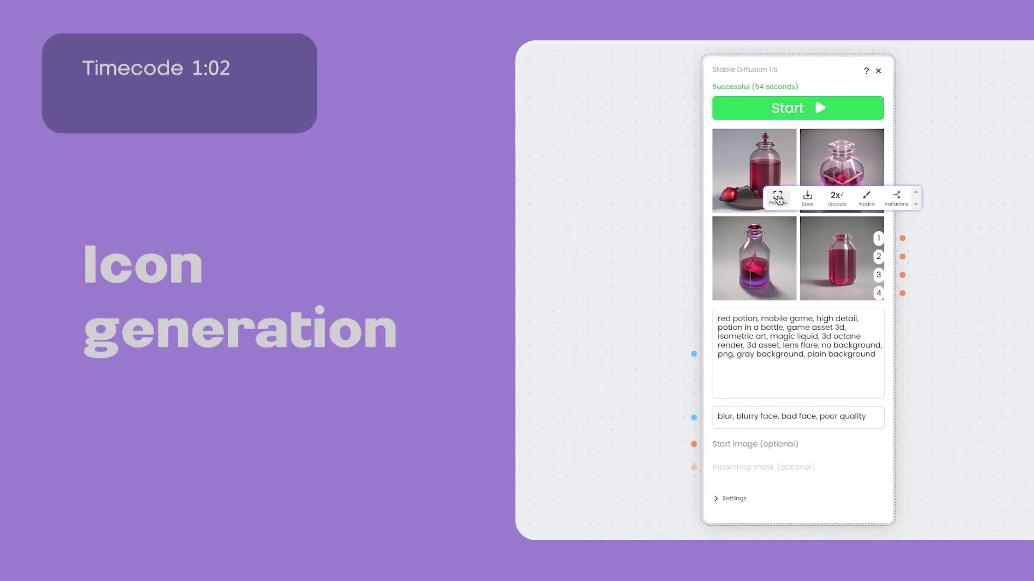
Preview the heart-shaped potion and the blue ControlNet potion images enlarged.
left_click(778, 198)
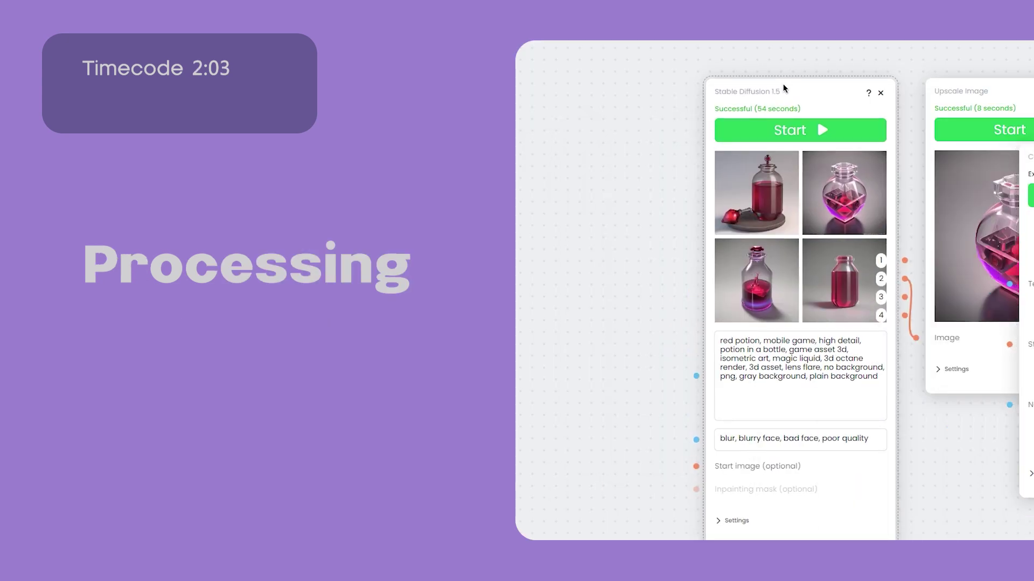
scroll(718, 88, "right", 5)
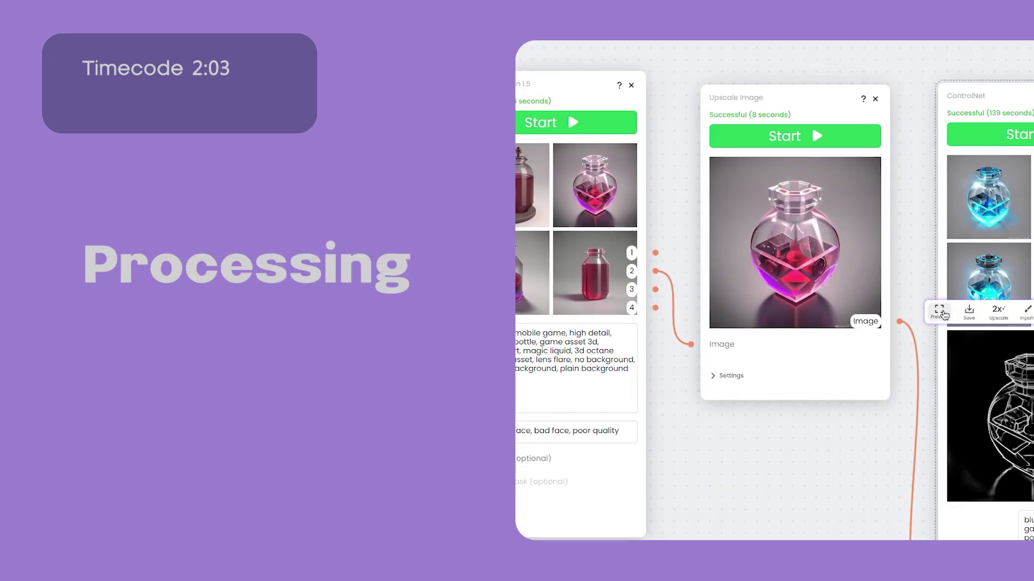
left_click(939, 311)
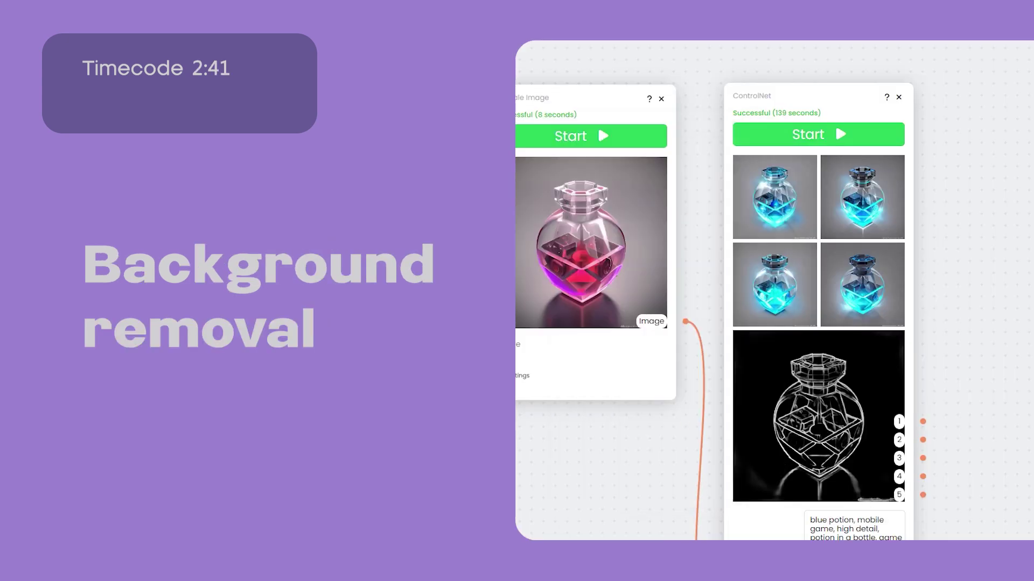
scroll(775, 291, "right", 4)
Connect ControlNet's image output to Remove Background and run the background removal.
left_click_drag(814, 442, 839, 212)
left_click(876, 129)
left_click(933, 161)
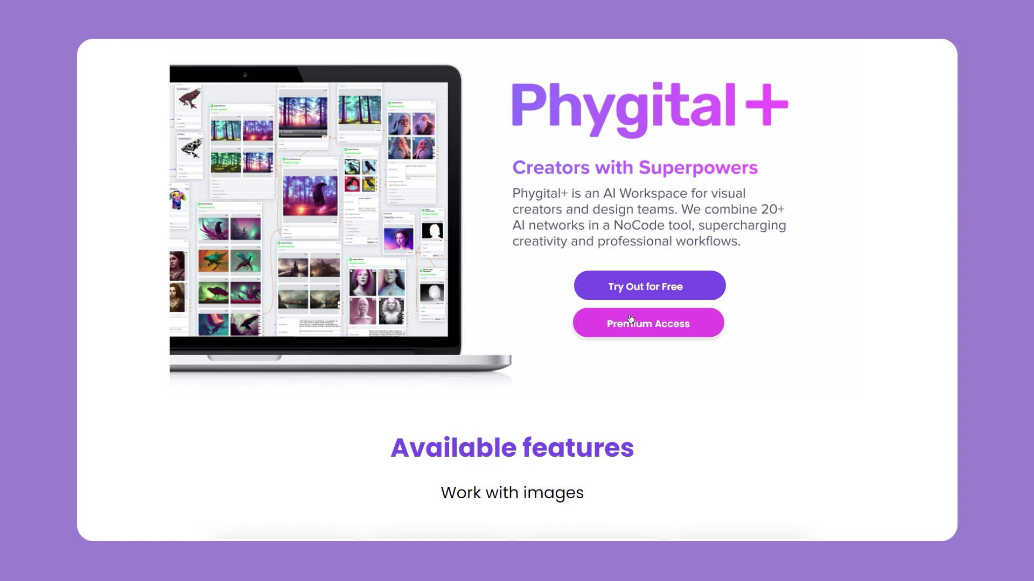
Sign in with a Google account from Try Out for Free to reach the node editor.
left_click(642, 290)
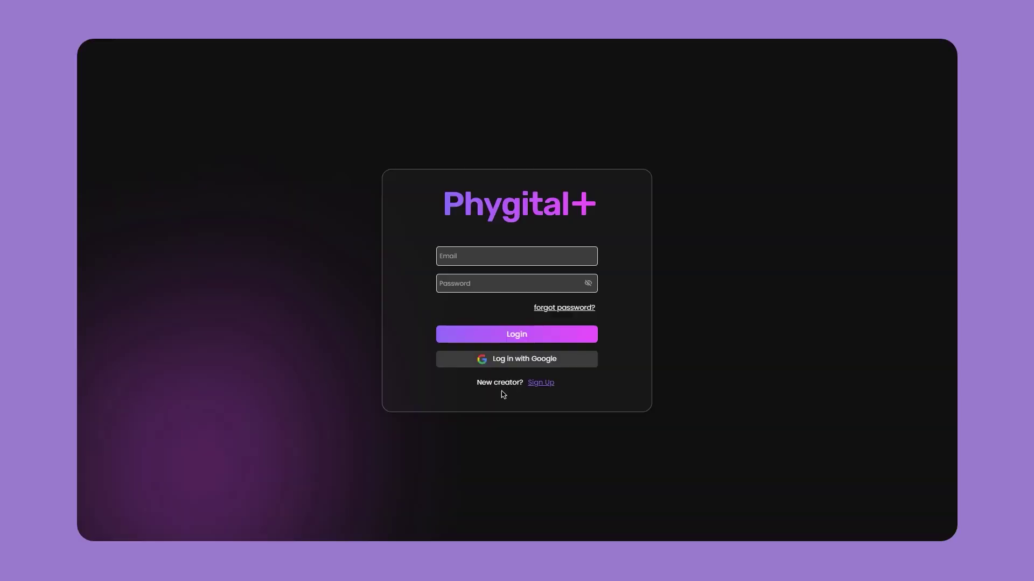
left_click(512, 359)
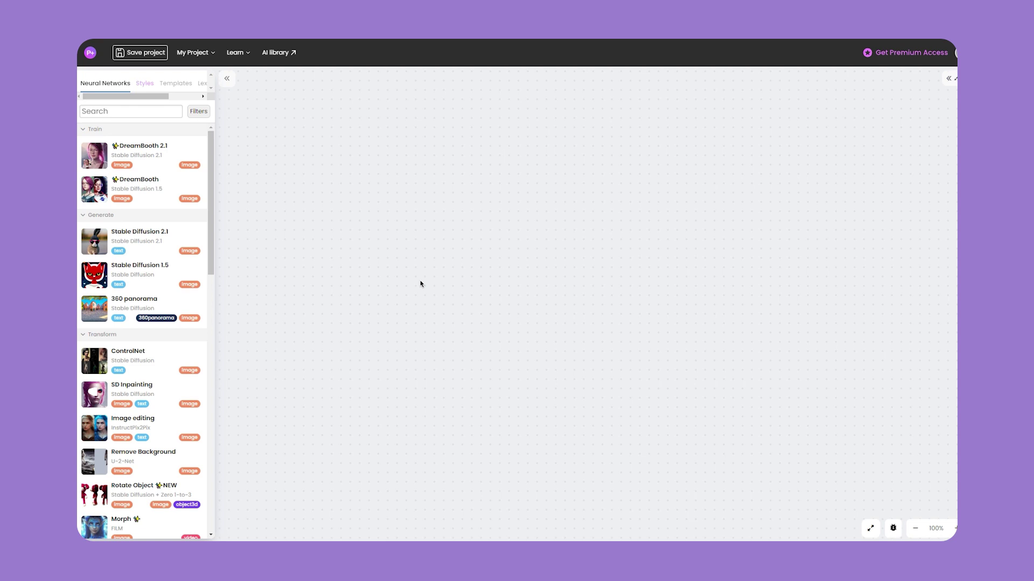
Add a Stable Diffusion 1.5 node from Styles, move it up, and paste the red potion prompt.
left_click(147, 85)
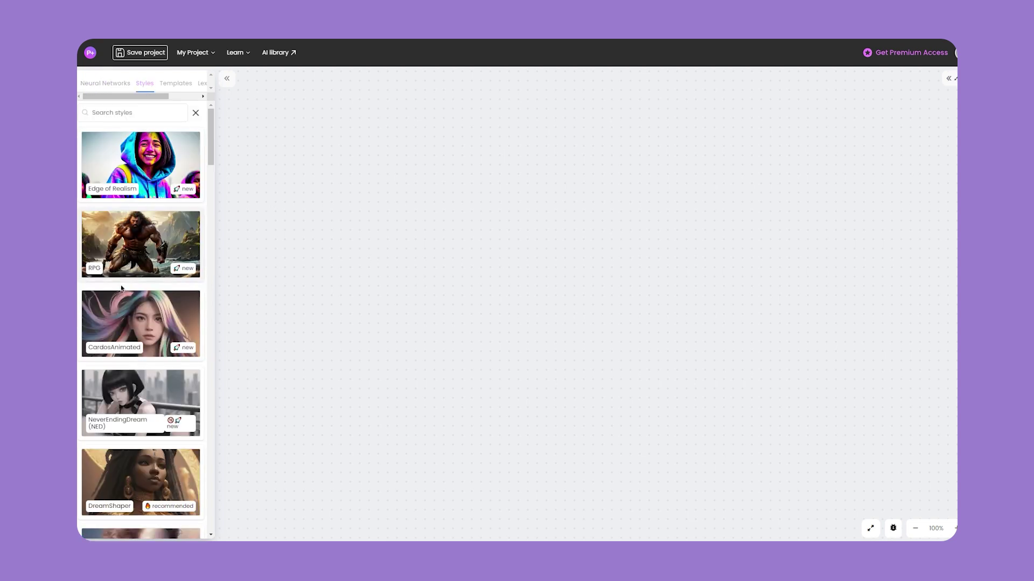
left_click(134, 400)
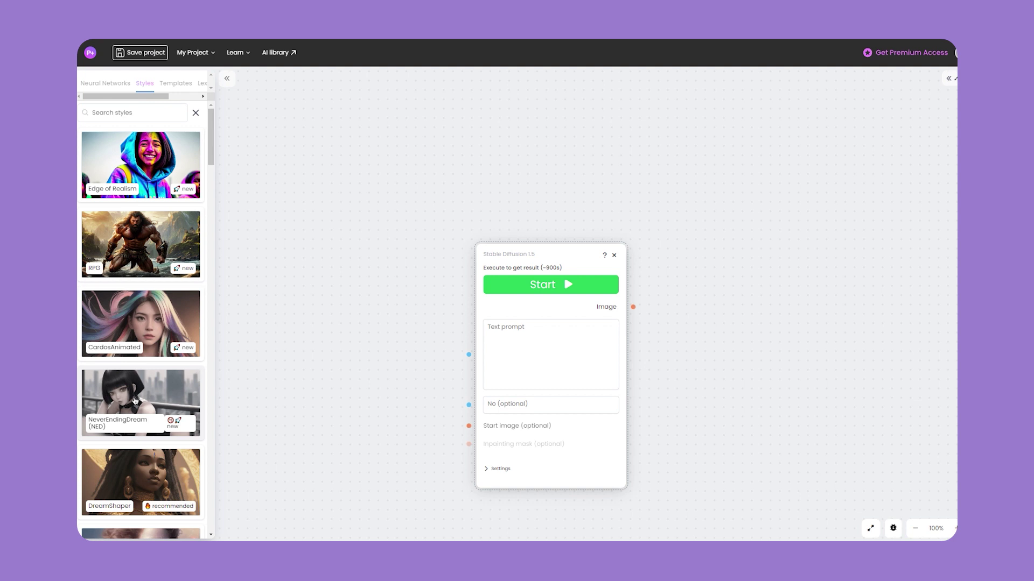
left_click_drag(520, 252, 521, 131)
left_click(513, 218)
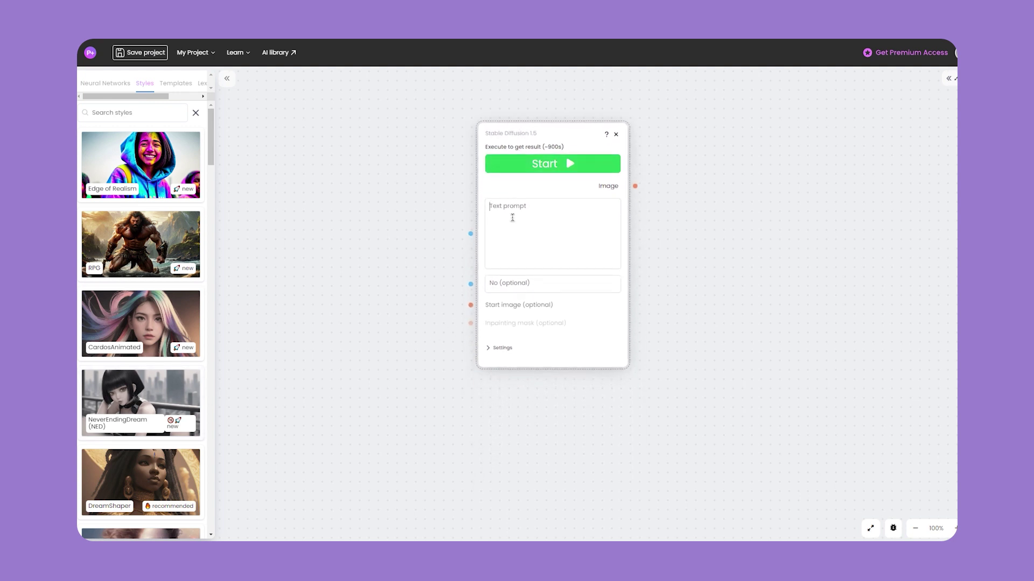
type("red potion, mobile game, high detail, potion in a bottle, game asset 3d, isometric art, magic liquid, 3d octane render, 3d asset, lens flare, no background, png, gray background, plain background")
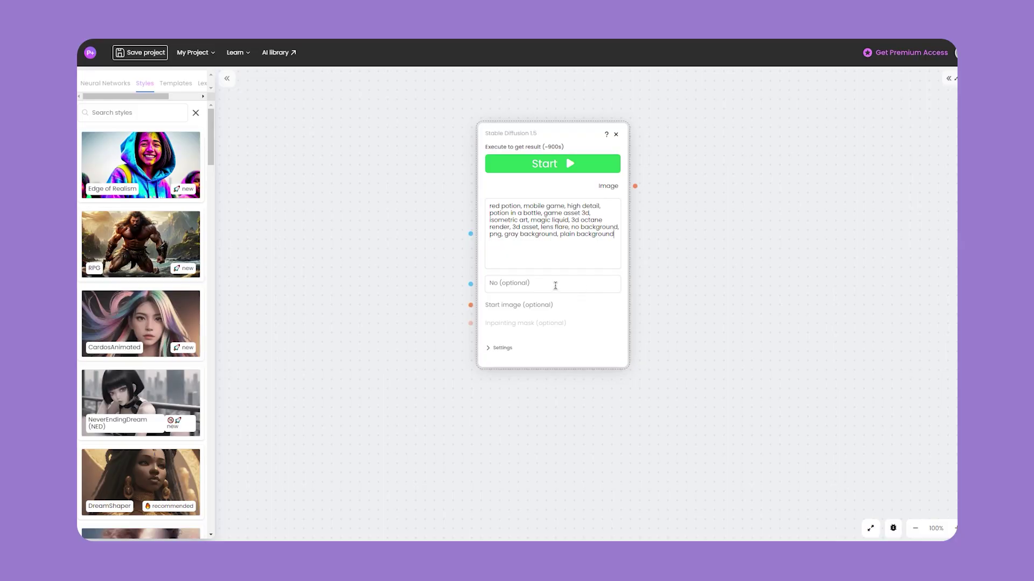
Paste the blur, poor-quality negative prompt and generate the first red potion images.
left_click(554, 285)
type("blur, blurry face, bad face, poor quality")
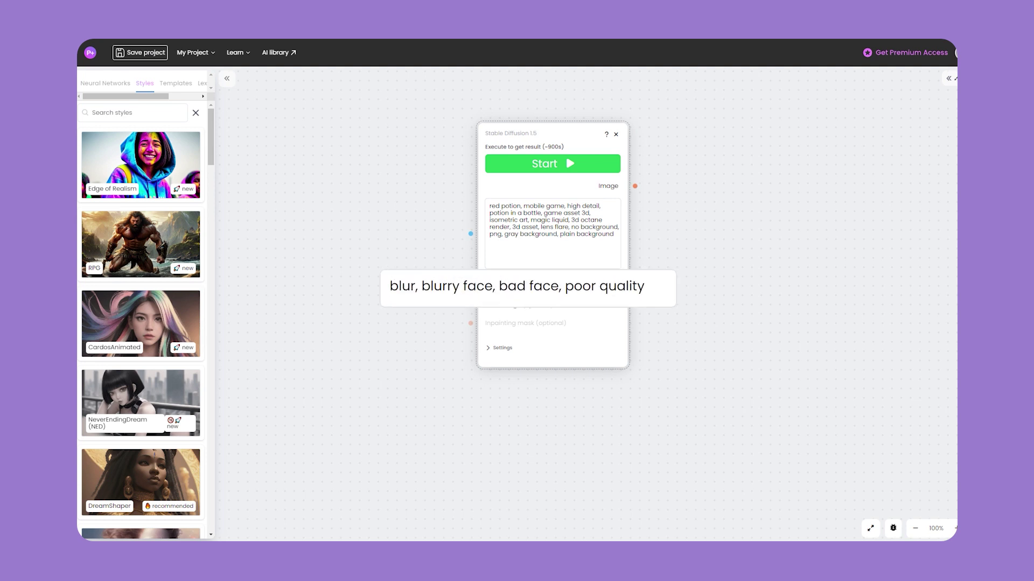
left_click(536, 165)
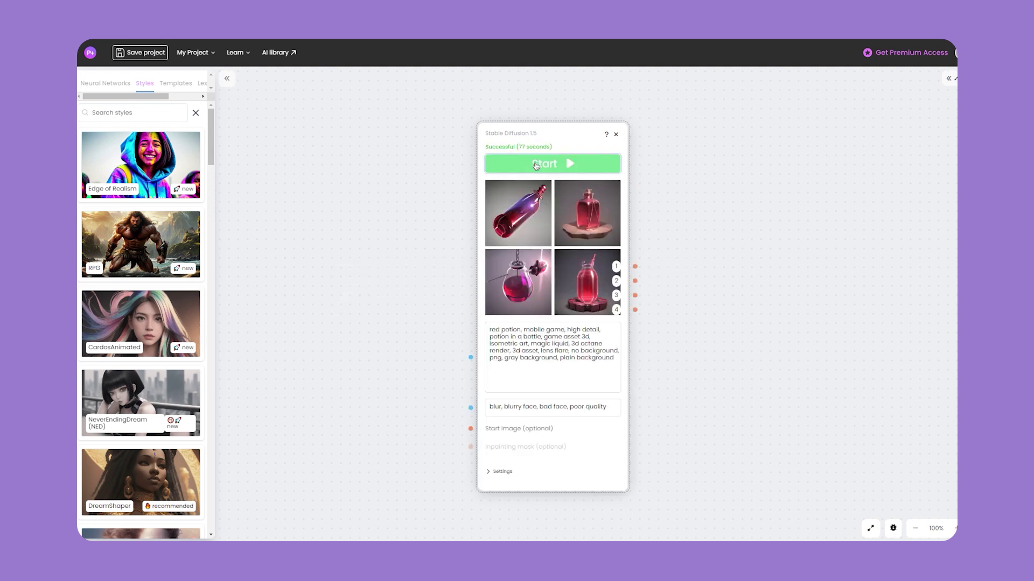
Preview the pedestal potion, regenerate a fresh set of four, and preview the new result.
mouse_move(490, 233)
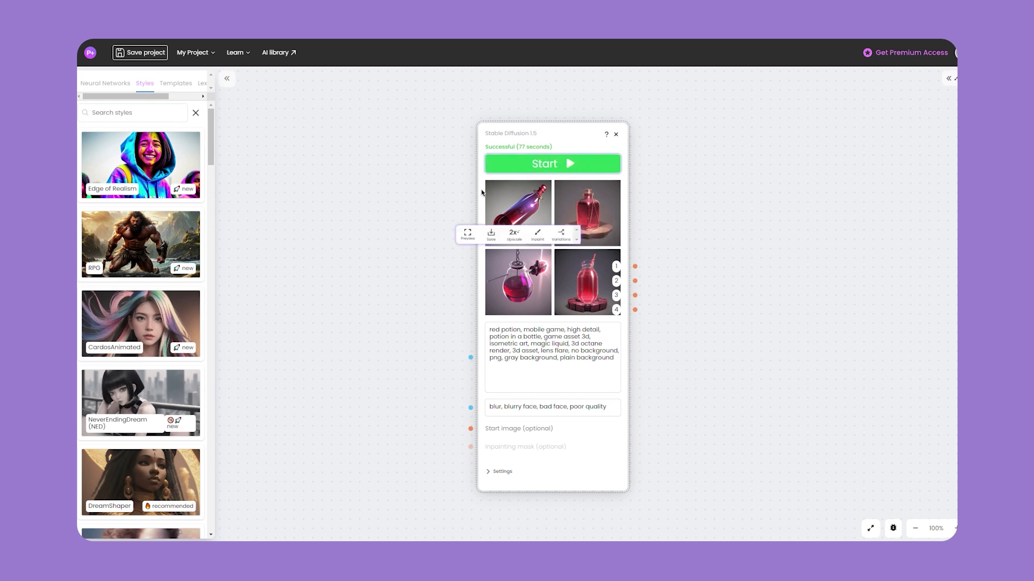
left_click(543, 234)
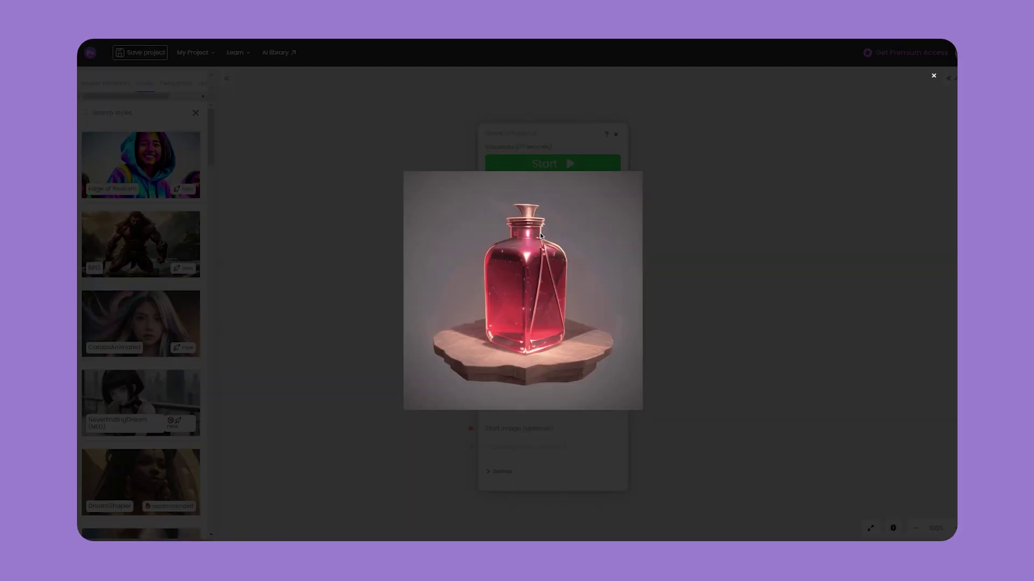
left_click(933, 76)
left_click(554, 163)
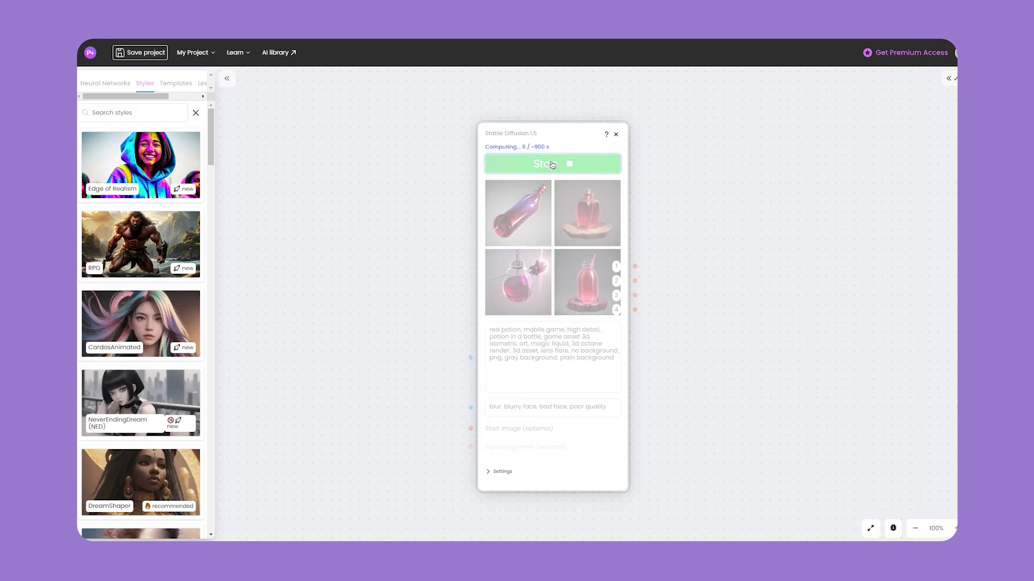
left_click(537, 235)
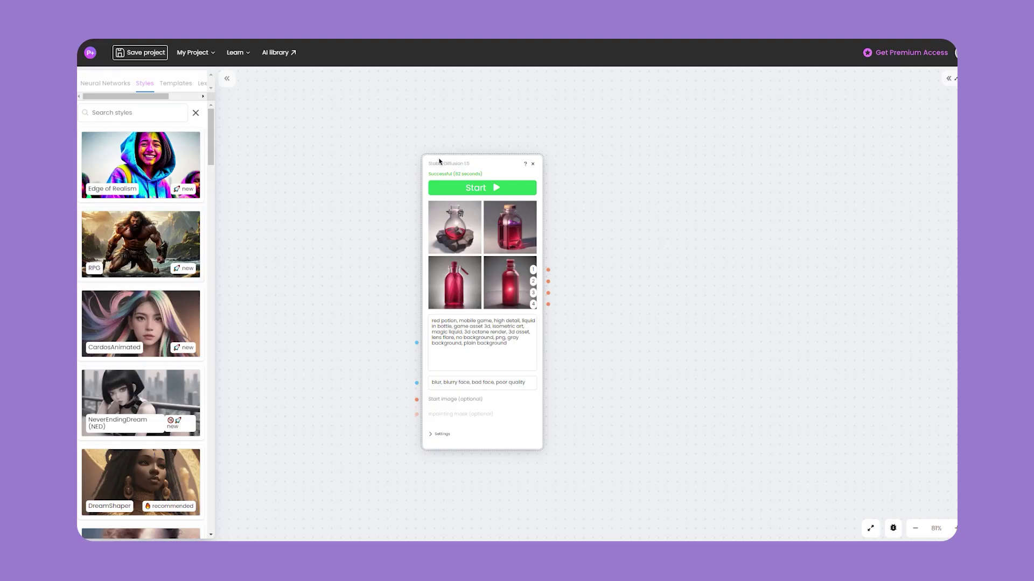
left_click_drag(440, 160, 438, 163)
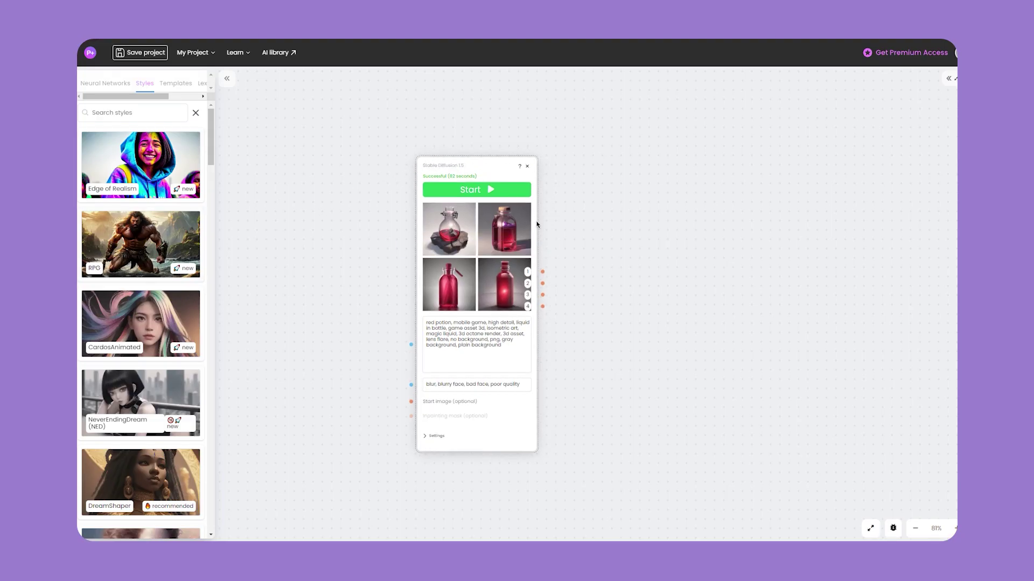
Create and run a variations node from the potion images, then close the heart potion preview.
mouse_move(501, 249)
left_click(539, 247)
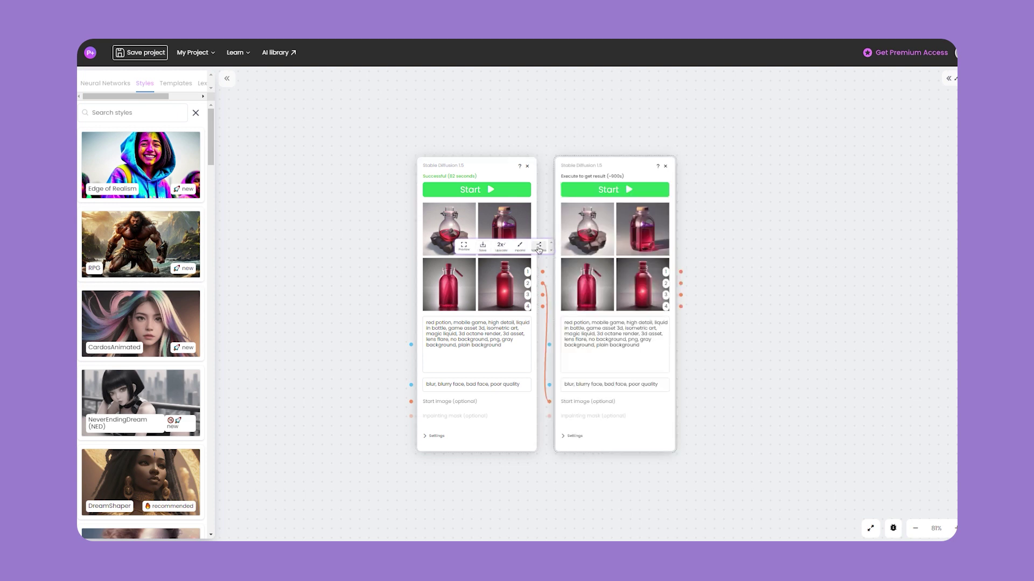
left_click(612, 191)
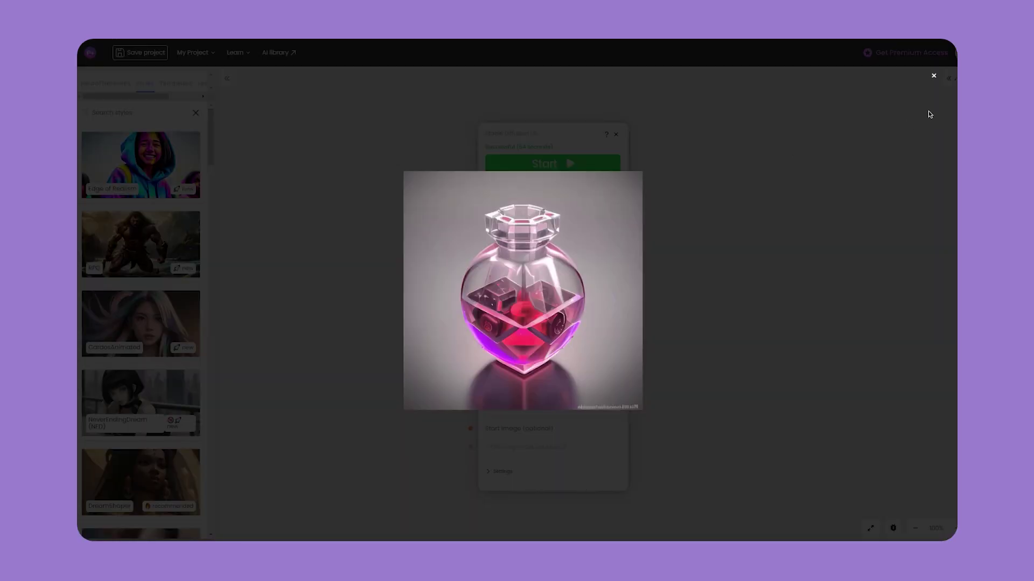
left_click(932, 78)
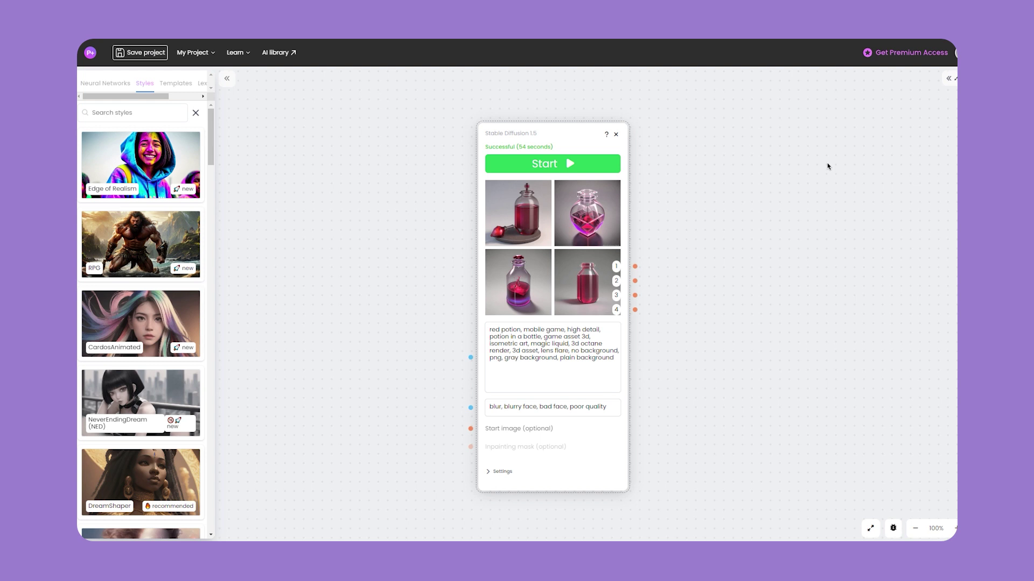
Send the heart-shaped potion to a 2x Upscale Image node and run it.
mouse_move(573, 243)
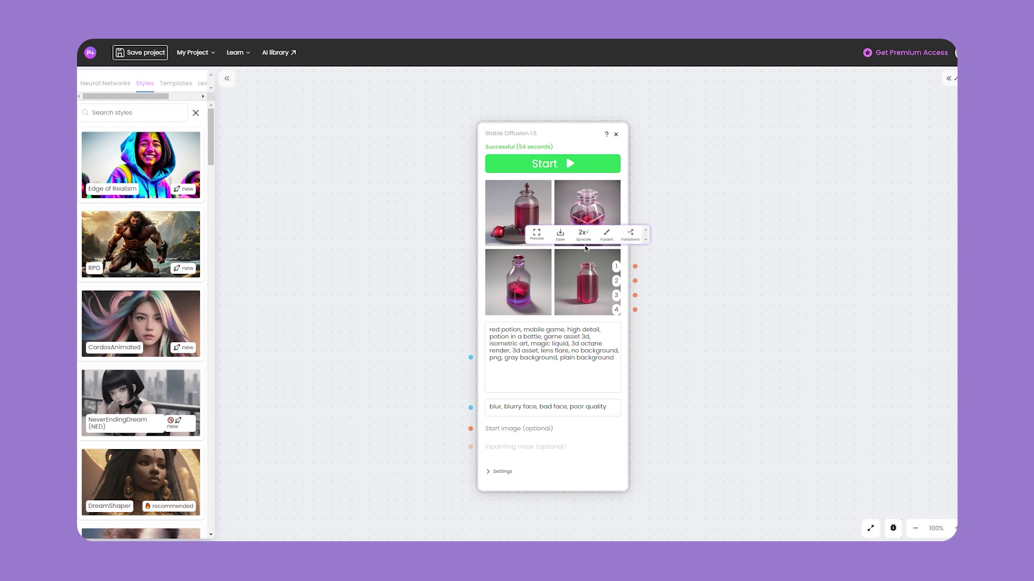
left_click(583, 235)
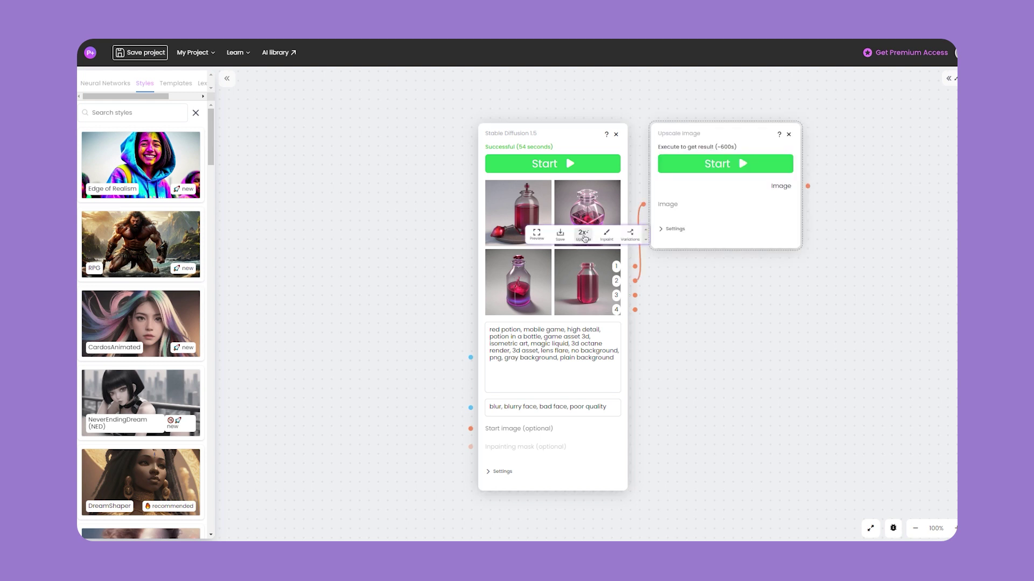
left_click(702, 165)
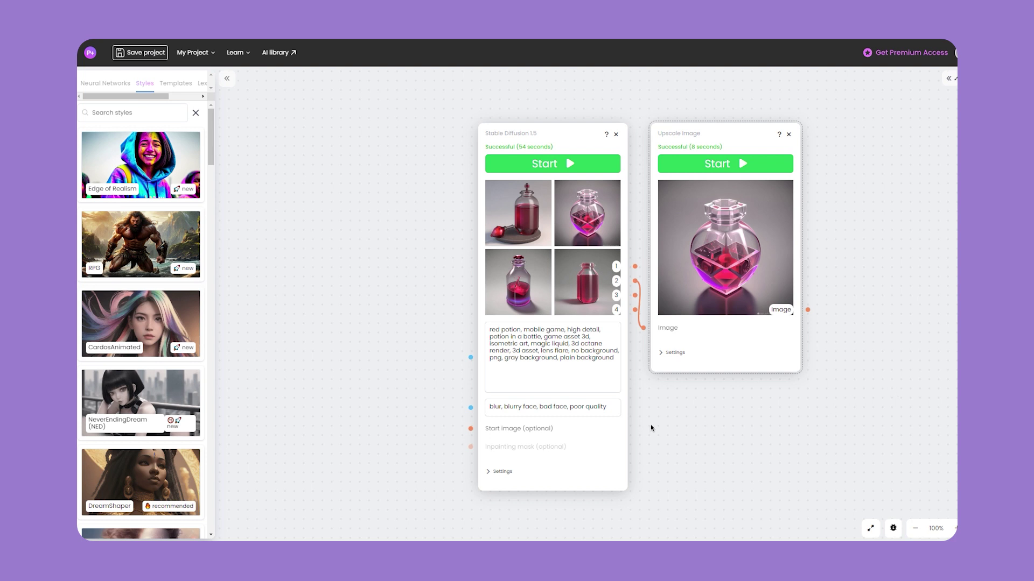
Add a ControlNet node and wire the upscaled heart potion into its Start image.
left_click(113, 84)
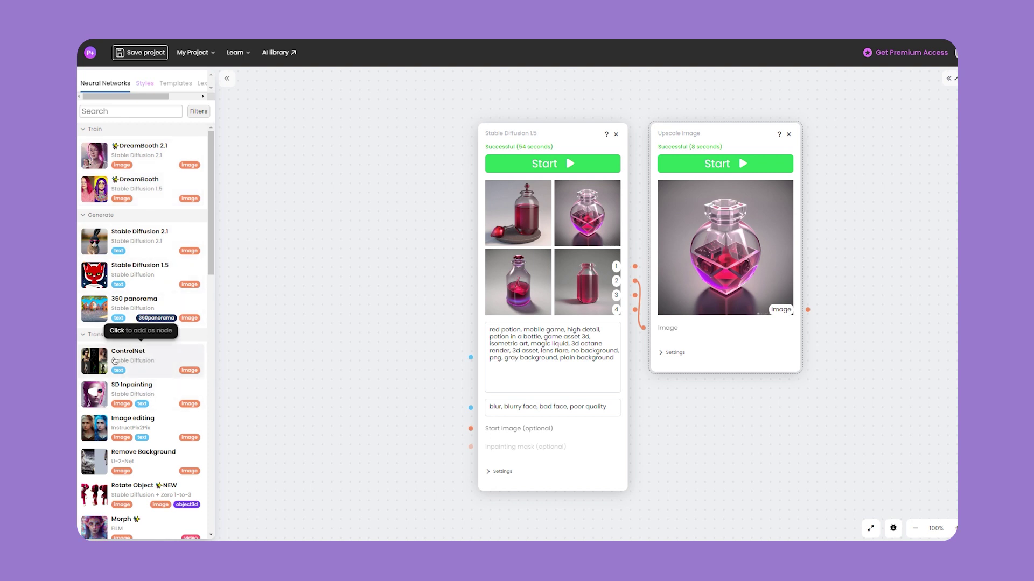
left_click(133, 359)
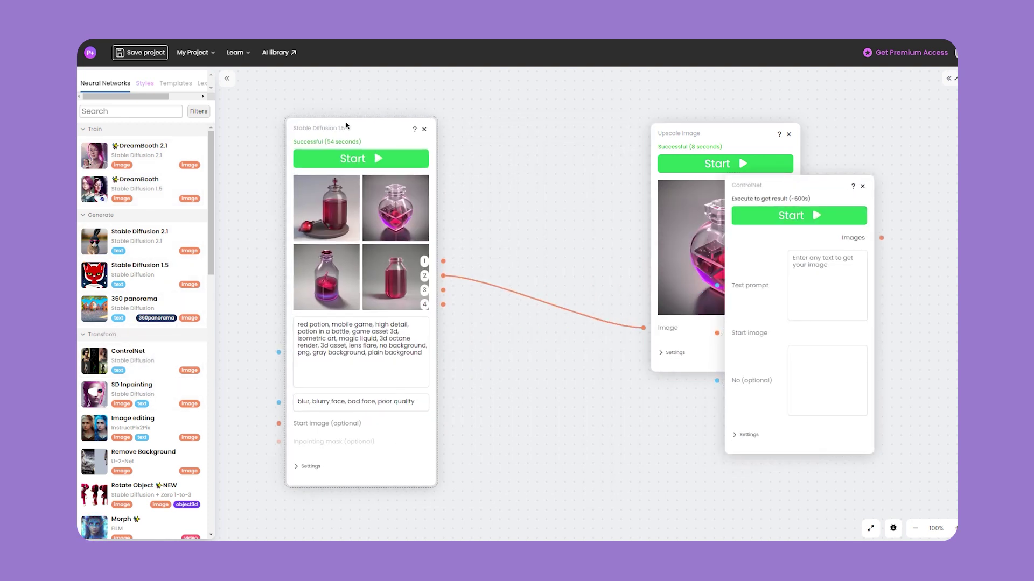
left_click_drag(346, 126, 342, 125)
left_click_drag(700, 133, 521, 138)
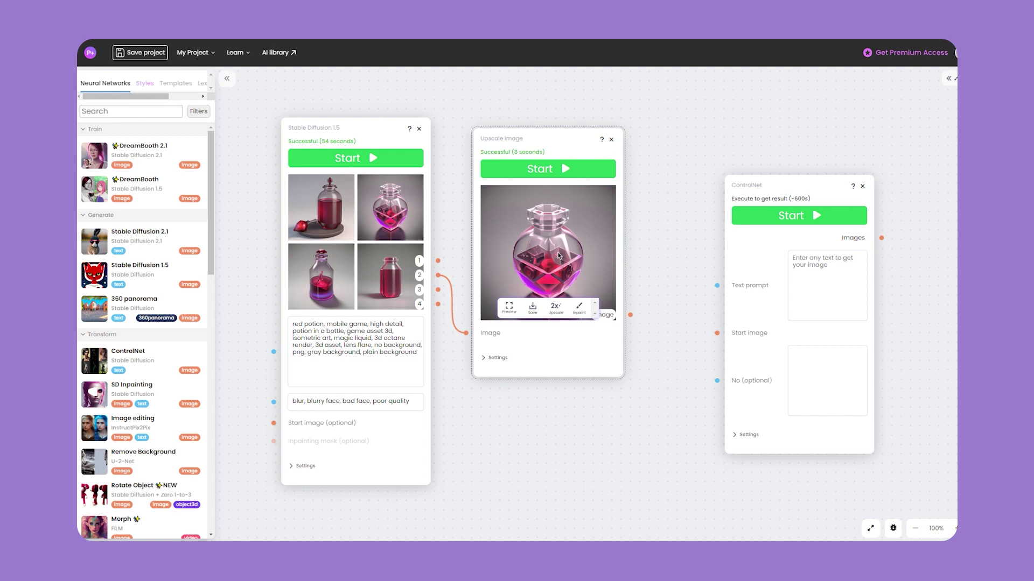
left_click_drag(629, 316, 717, 333)
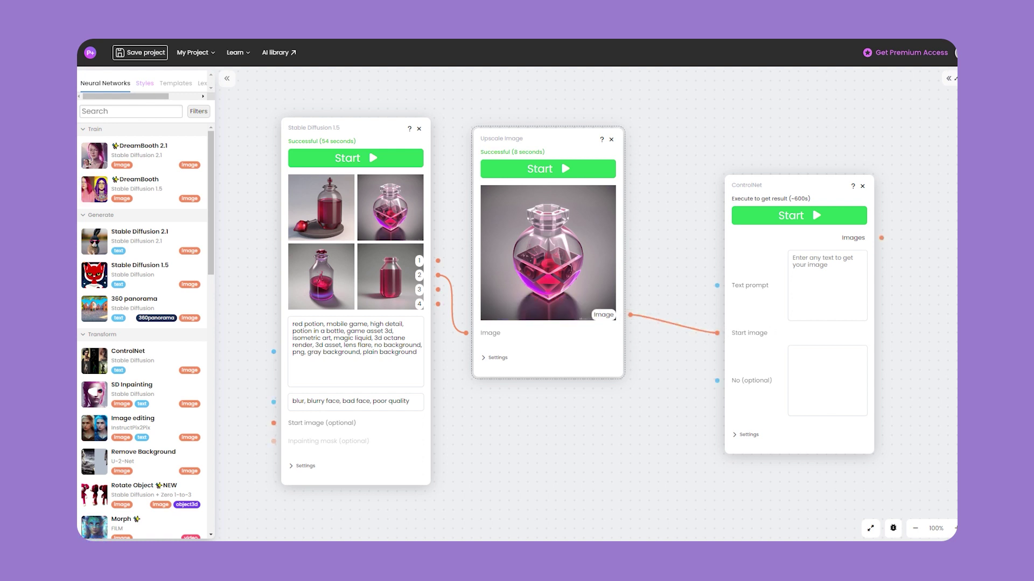
Paste the blue potion prompt and the negative prompt into ControlNet and generate.
left_click(818, 276)
type("blue potion, mobile game, high detail, potion in a bottle, game asset 3d, isometric art, magic liquid, 3d octane render, 3d asset, lens flare, no background, png, gray background, plain background")
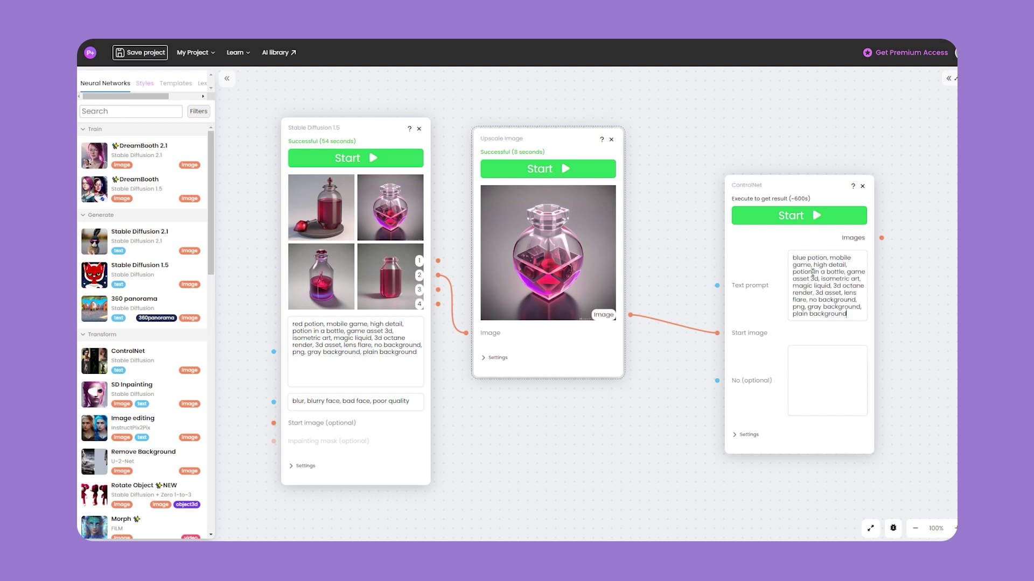
left_click_drag(805, 257, 789, 259)
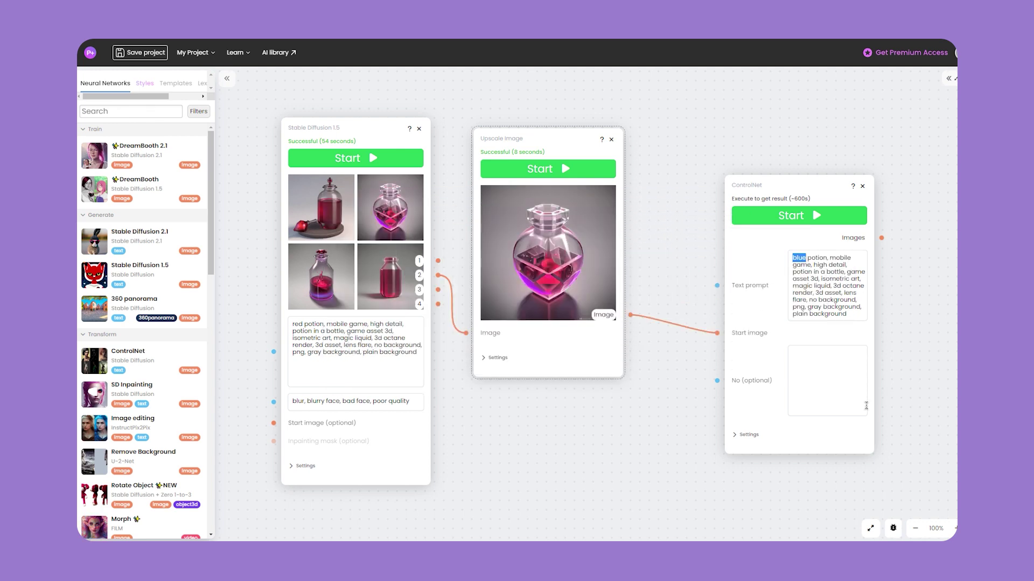
left_click(834, 380)
type("blur, blurry face, bad face, poor quality")
left_click_drag(766, 218, 701, 170)
left_click(701, 170)
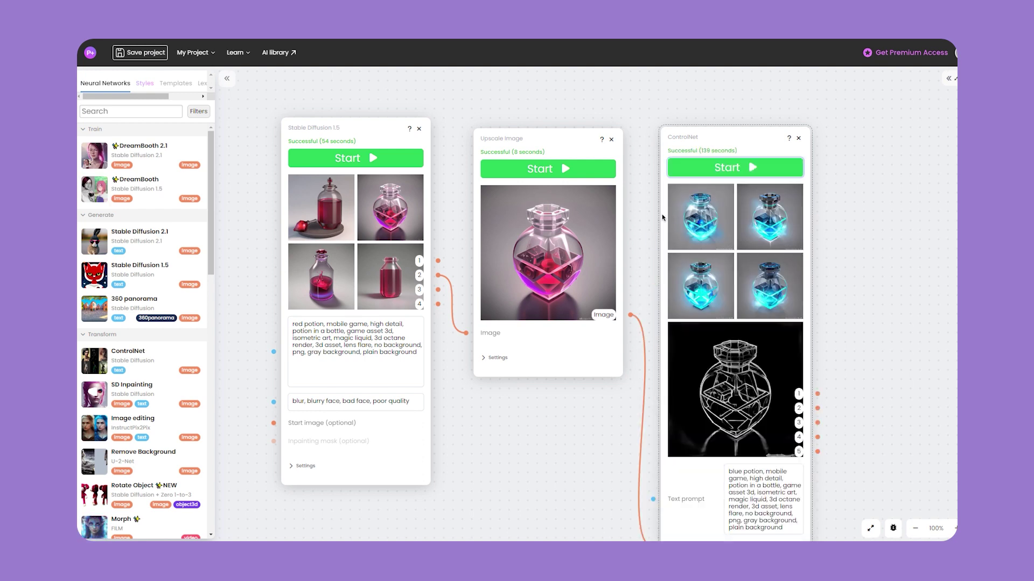
left_click(664, 309)
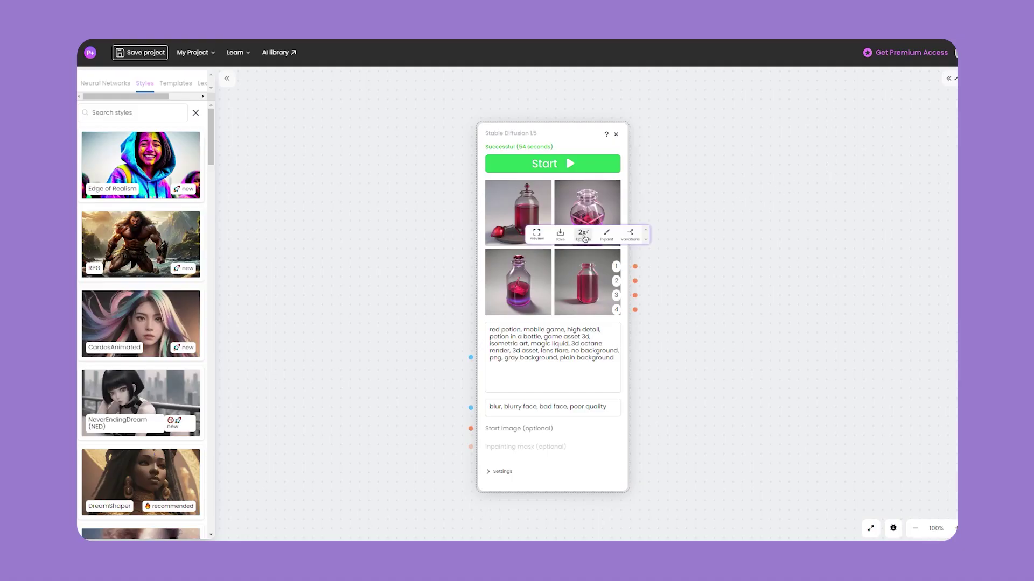
left_click(583, 238)
left_click(702, 165)
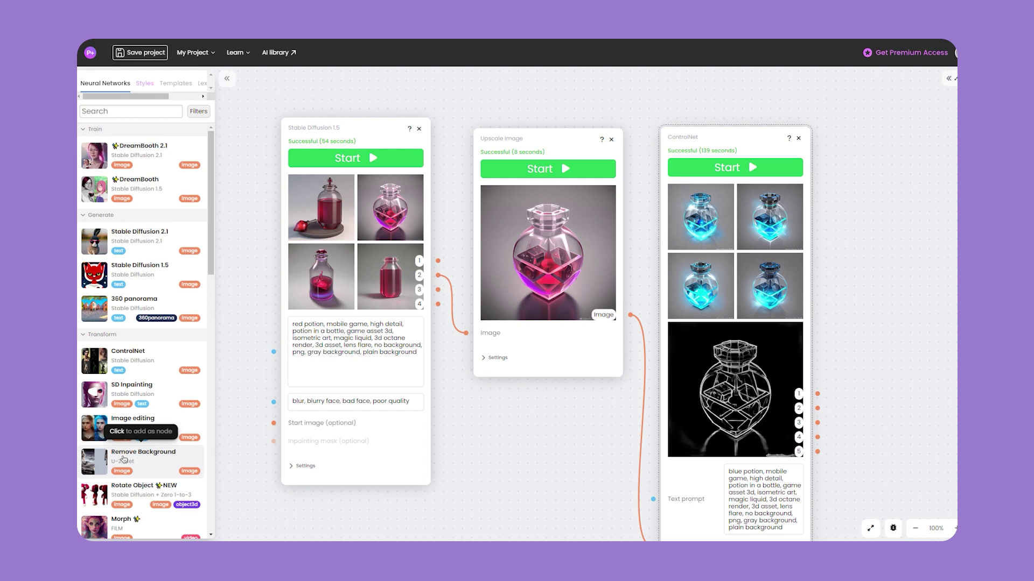
Add Remove Background, feed it the third blue potion, run it and download the PNG.
left_click(124, 459)
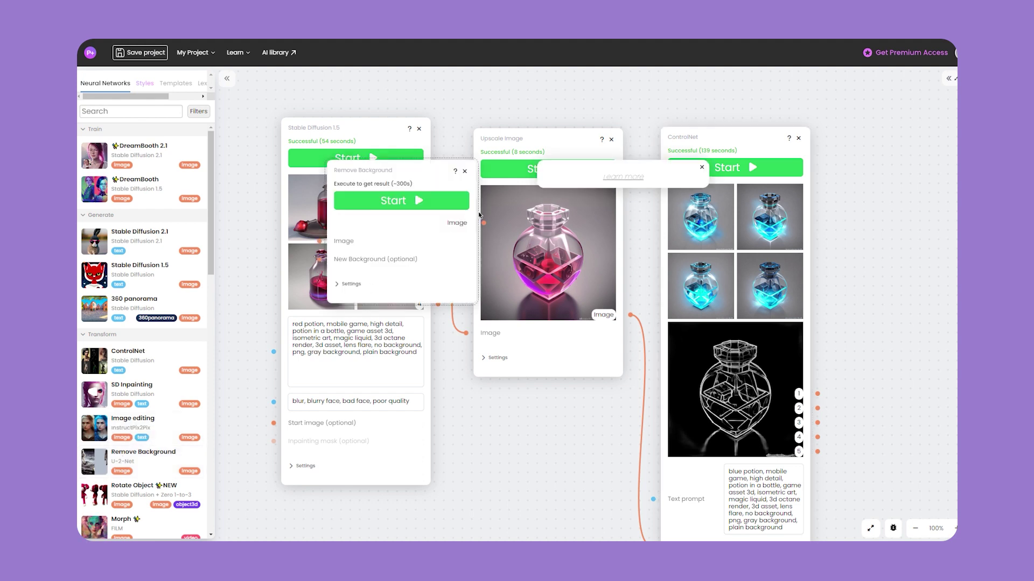
left_click(702, 168)
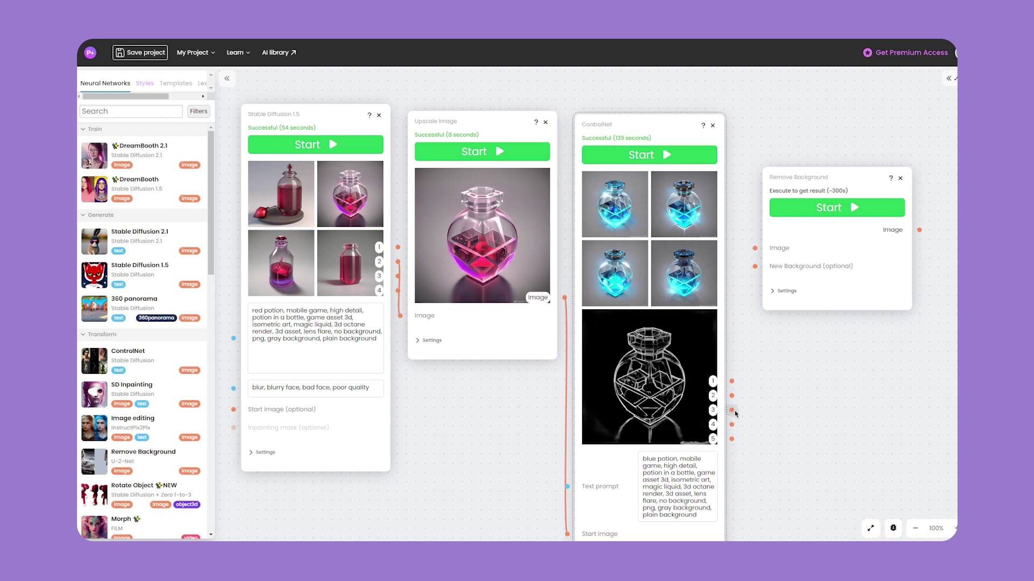
left_click_drag(735, 412, 748, 250)
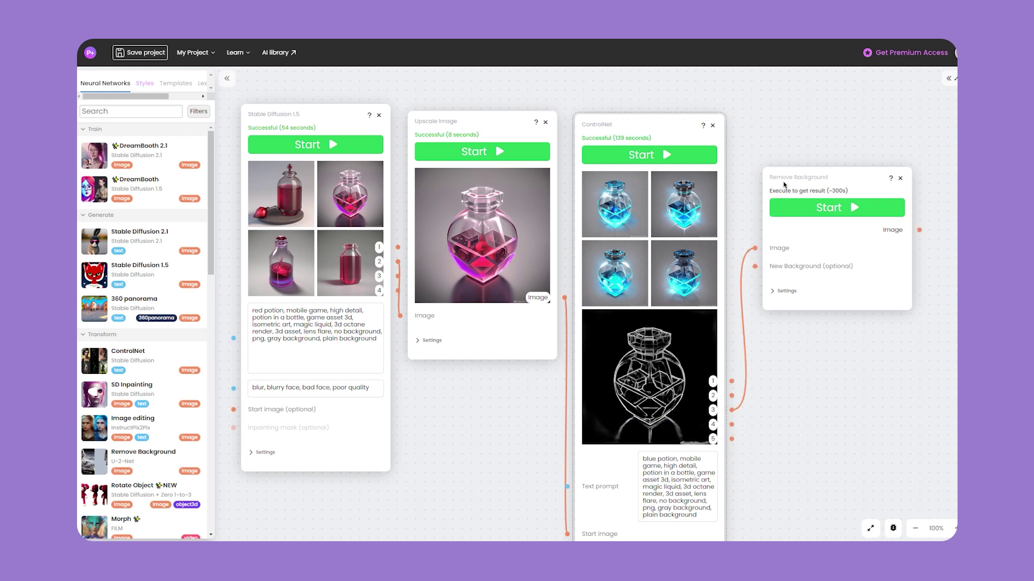
left_click_drag(784, 185, 779, 134)
left_click(786, 158)
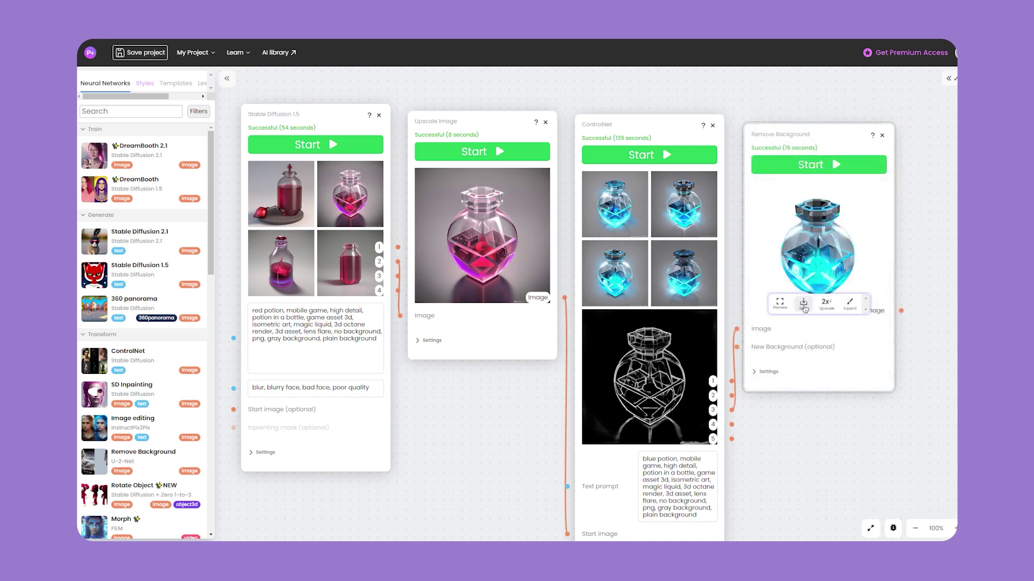
left_click(804, 307)
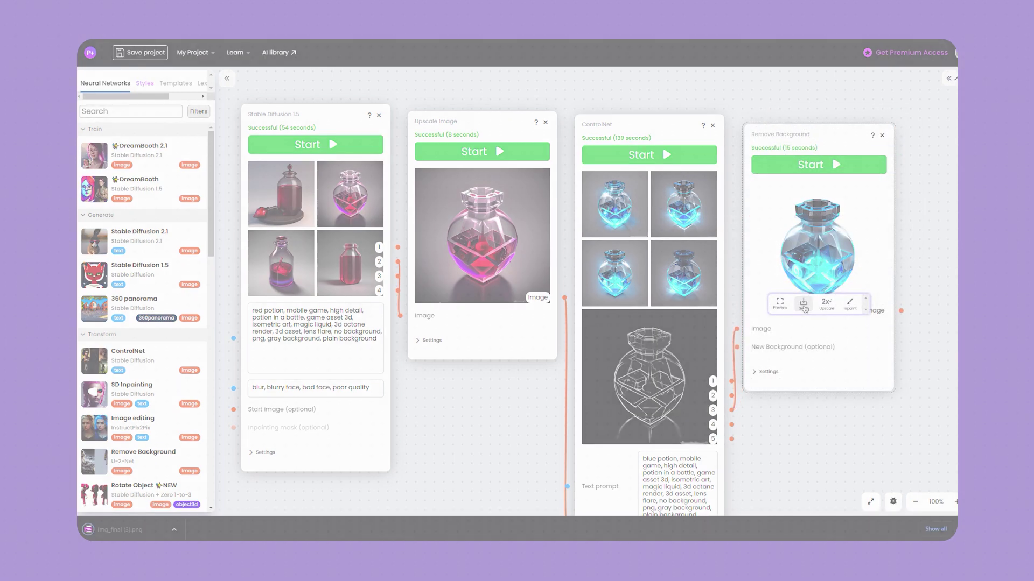